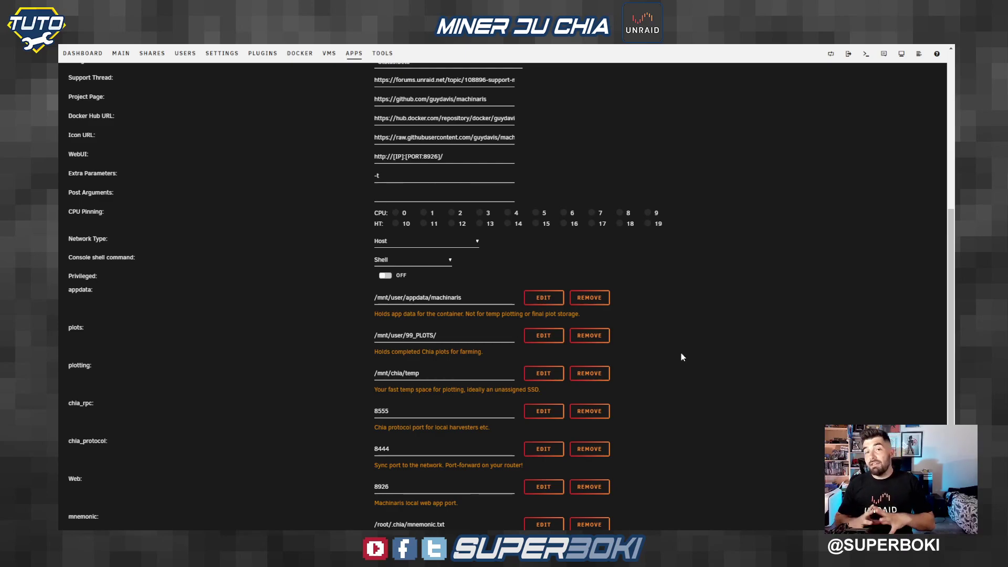
Review the Machinaris container's path settings and the Chia SSD listed among the server's pool devices.
{"action": "scroll", "coordinate": [681, 356], "scroll_direction": "down", "scroll_amount": 2}
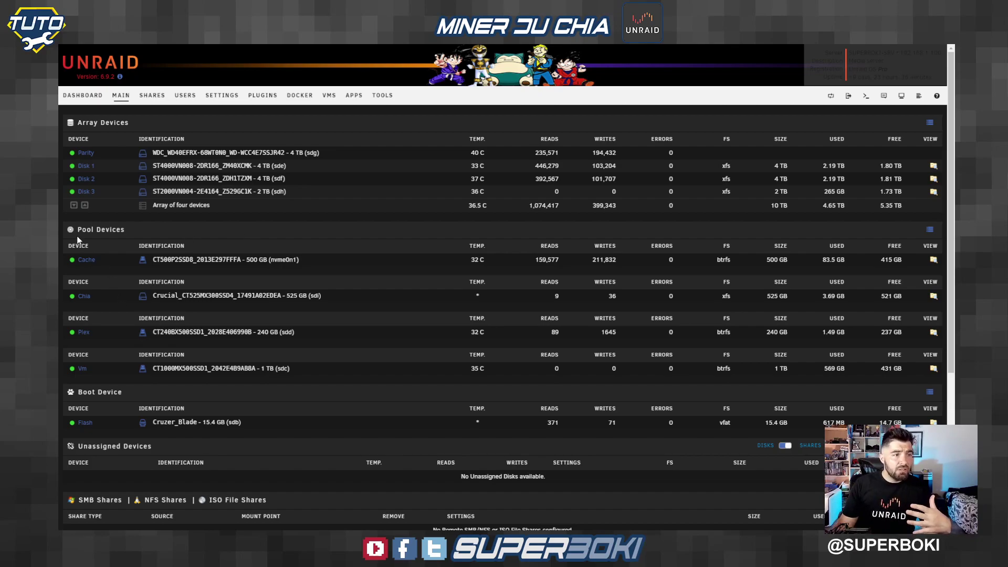
{"action": "left_click_drag", "start_coordinate": [86, 230], "coordinate": [132, 247]}
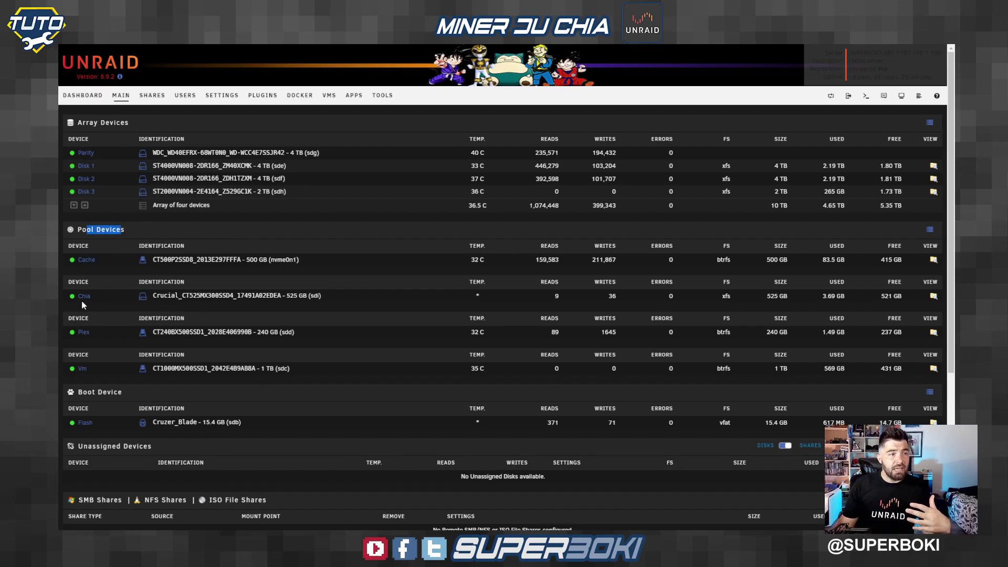
{"action": "left_click_drag", "start_coordinate": [78, 297], "coordinate": [299, 296]}
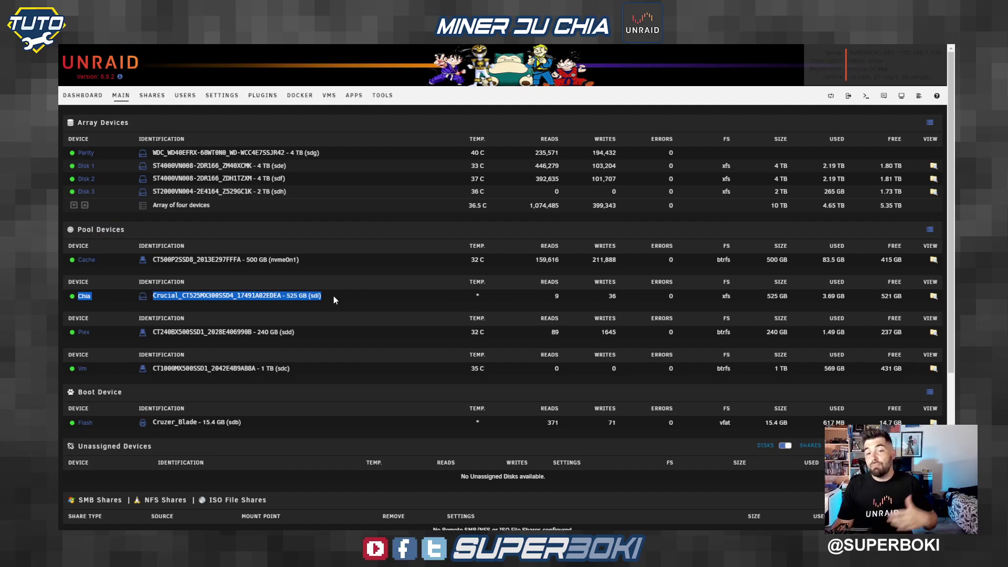
{"action": "left_click", "coordinate": [334, 299]}
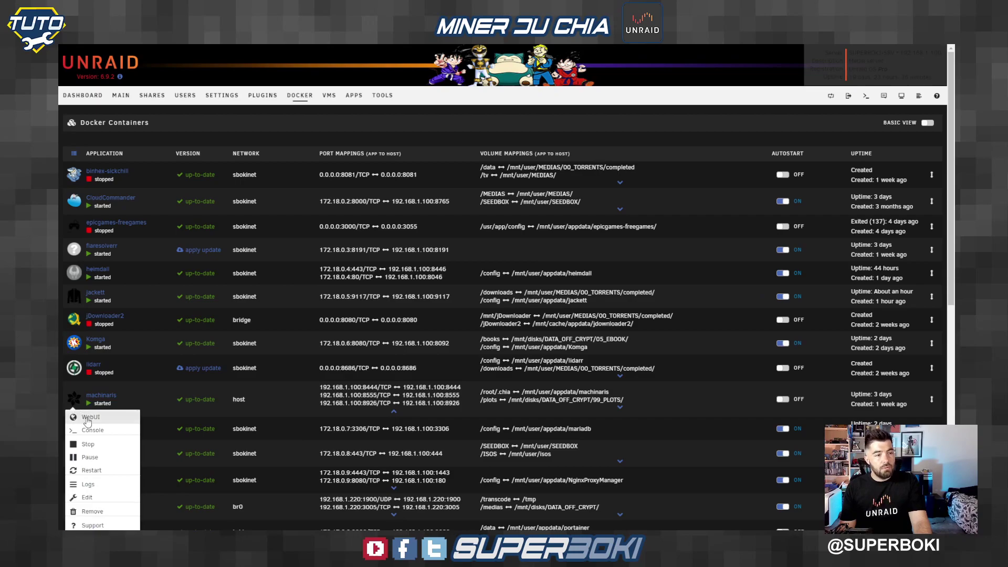
Open the Machinaris web interface and review its farming status, total plots size and wallet.
{"action": "left_click", "coordinate": [88, 420]}
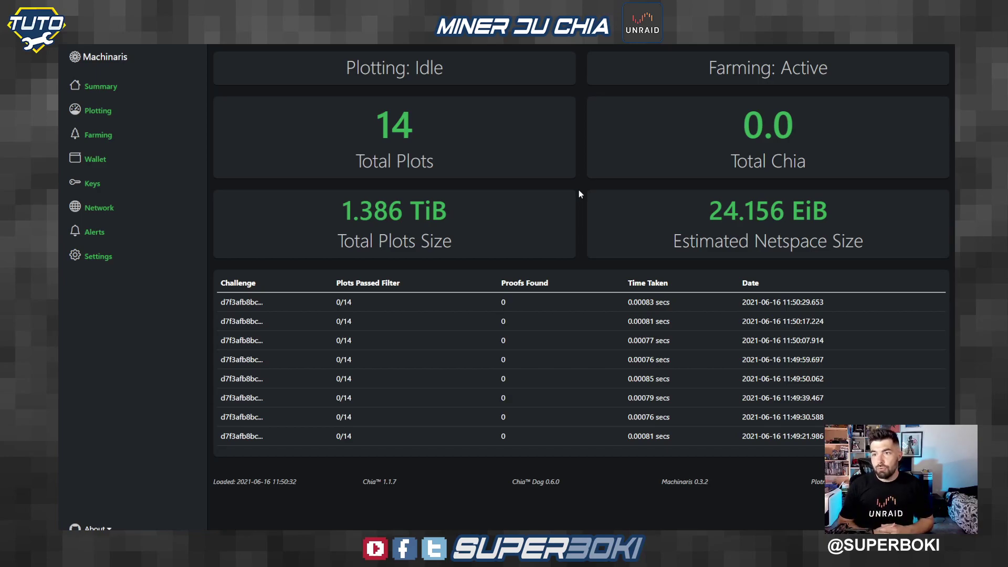
{"action": "left_click_drag", "start_coordinate": [716, 77], "coordinate": [830, 74]}
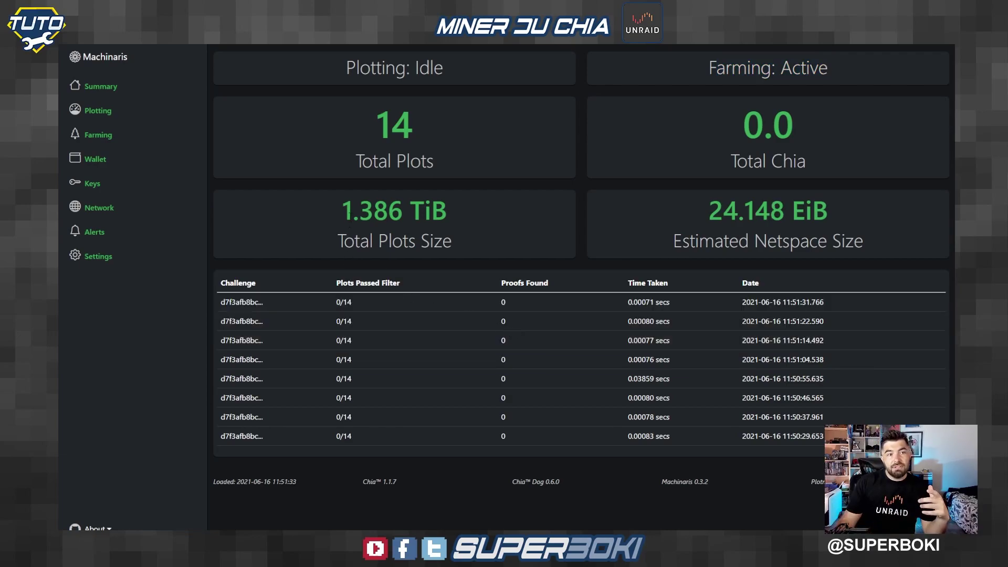
{"action": "left_click_drag", "start_coordinate": [353, 210], "coordinate": [417, 211]}
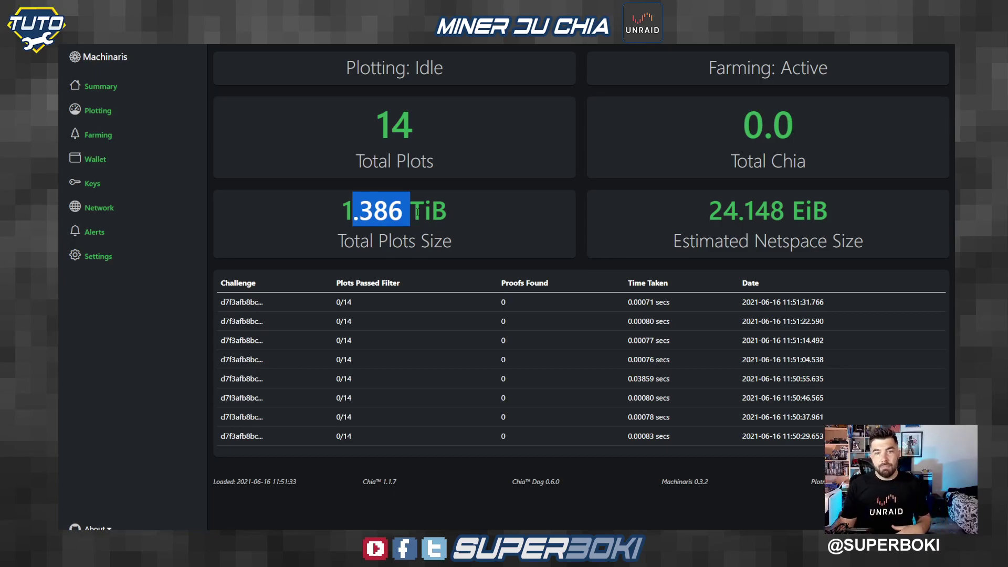
{"action": "left_click", "coordinate": [195, 163]}
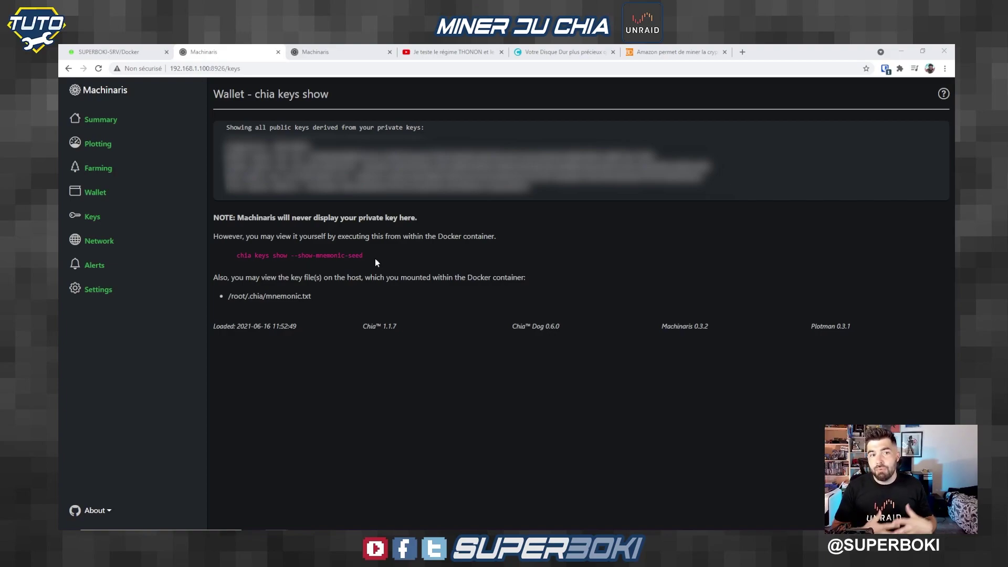
{"action": "left_click", "coordinate": [98, 196]}
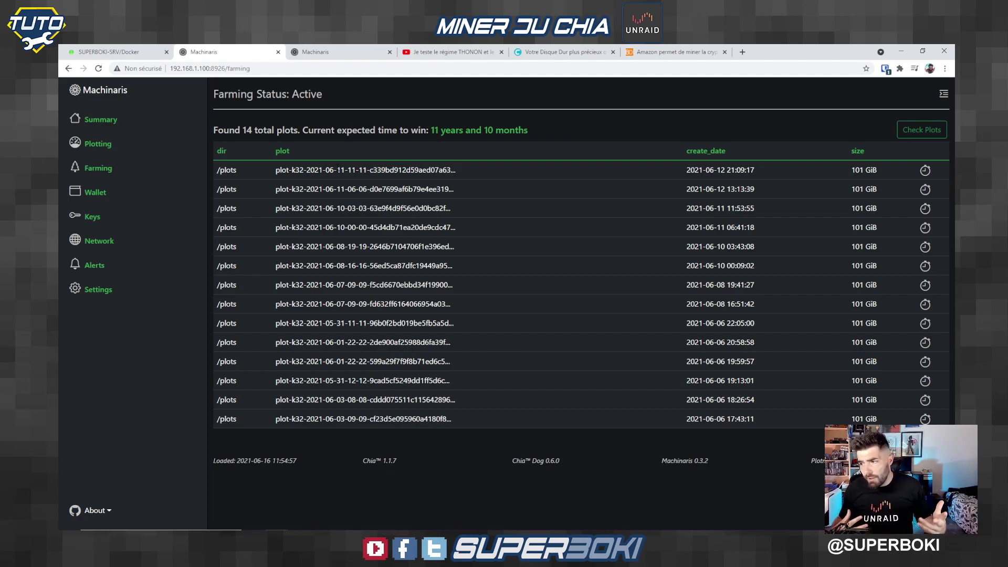
{"action": "left_click", "coordinate": [82, 149]}
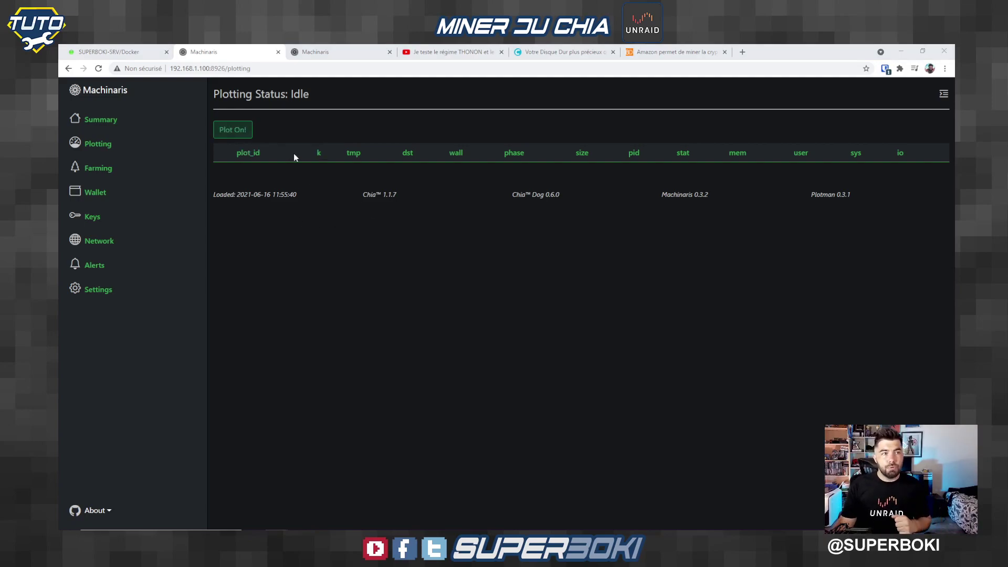
{"action": "left_click", "coordinate": [234, 131]}
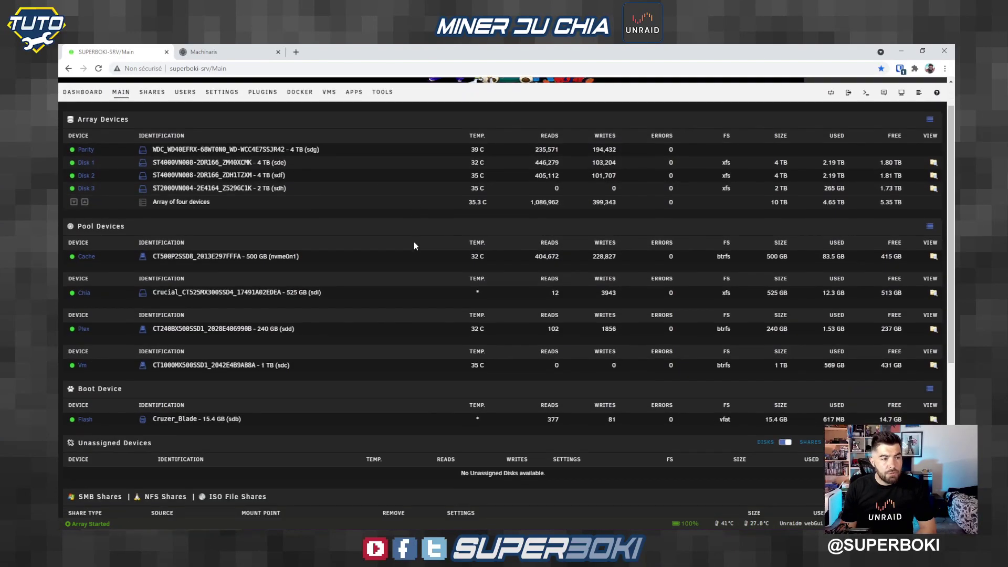
{"action": "scroll", "coordinate": [414, 243], "scroll_direction": "down", "scroll_amount": 1}
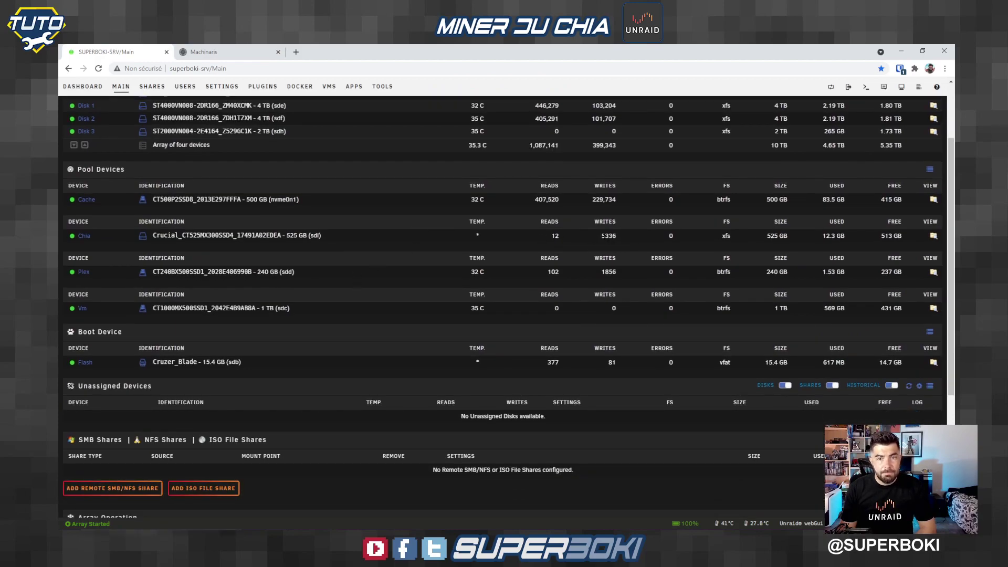
{"action": "key", "text": "ctrl+Tab"}
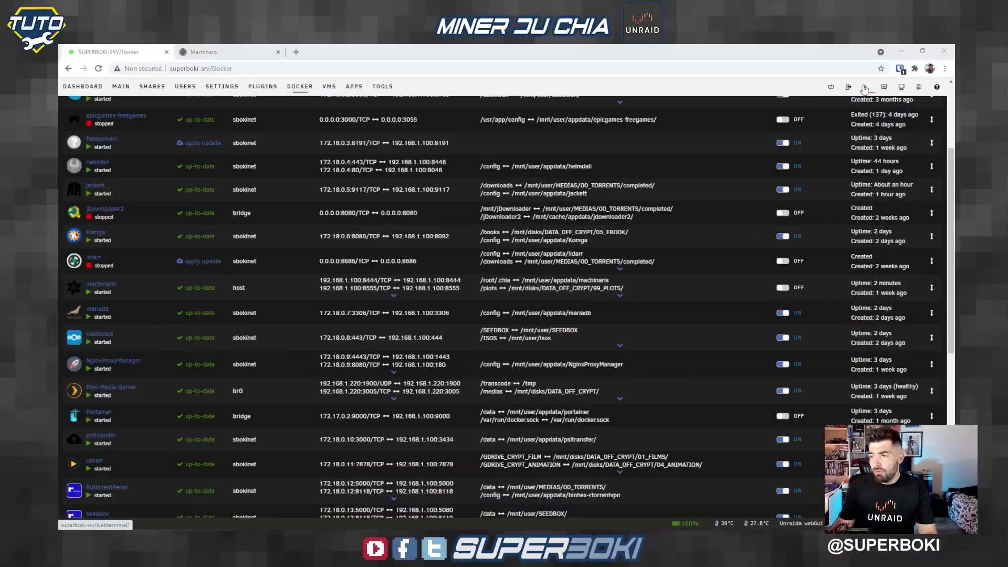
Open the server's web terminal and list the contents of /mnt/user/appdata/machinaris/.
{"action": "left_click", "coordinate": [865, 88]}
{"action": "type", "text": "cd /mnt/user/appdata/machinaris/"}
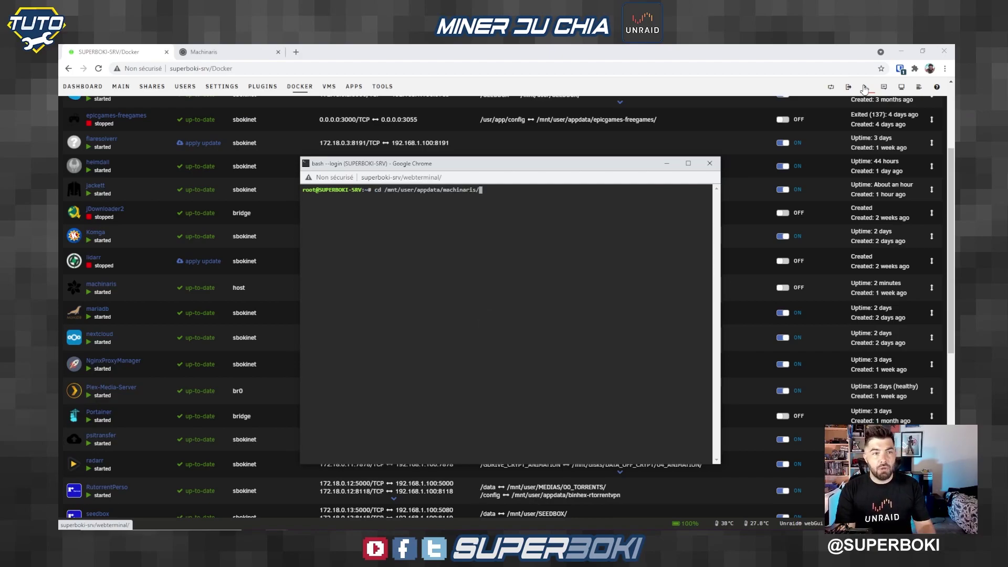
{"action": "key", "text": "Return"}
{"action": "type", "text": "ls"}
{"action": "key", "text": "Return"}
Change into the plotman folder and list its files.
{"action": "type", "text": "cd plo"}
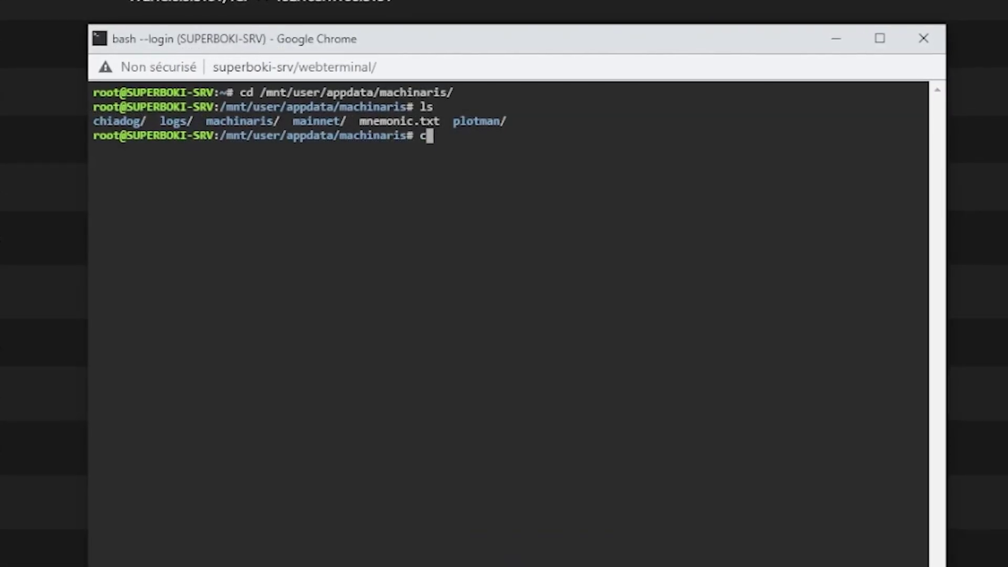
{"action": "key", "text": "Tab"}
{"action": "key", "text": "Return"}
{"action": "type", "text": "ls"}
{"action": "key", "text": "Return"}
Open plotman.yaml in the nano editor.
{"action": "type", "text": "nano plot"}
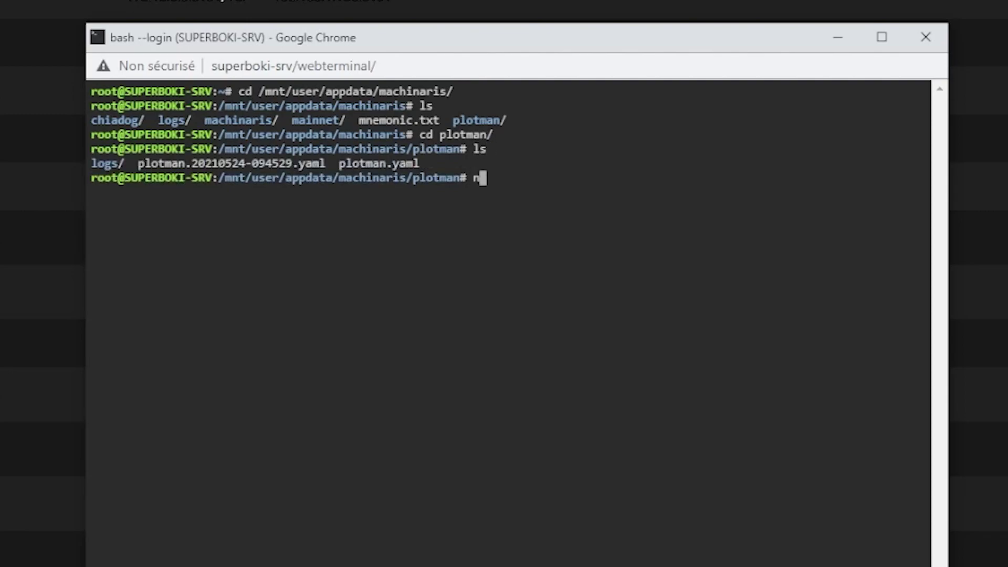
{"action": "key", "text": "Tab"}
{"action": "type", "text": "y"}
{"action": "key", "text": "Tab"}
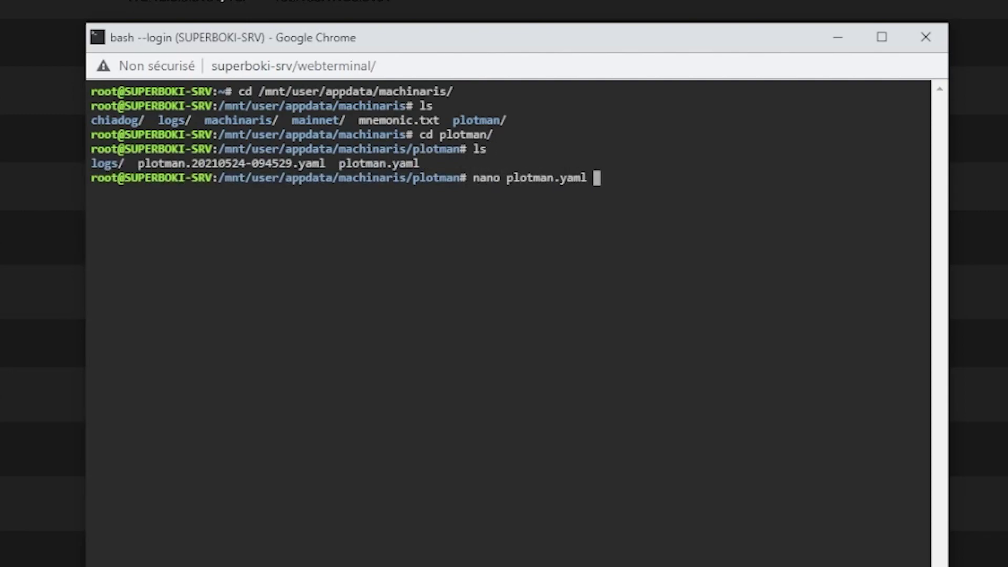
{"action": "key", "text": "Return"}
Examine the simultaneous job limits tmpdir_max_jobs and global_max_jobs in plotman.yaml.
{"action": "scroll", "coordinate": [504, 315], "scroll_direction": "down", "scroll_amount": 13}
{"action": "scroll", "coordinate": [505, 315], "scroll_direction": "down", "scroll_amount": 20}
{"action": "key", "text": "Up"}
{"action": "key", "text": "Up"}
{"action": "key", "text": "Up"}
{"action": "key", "text": "Up"}
{"action": "key", "text": "Up"}
{"action": "key", "text": "Up"}
{"action": "key", "text": "Up"}
{"action": "key", "text": "Up"}
{"action": "key", "text": "Up"}
{"action": "key", "text": "Up"}
{"action": "key", "text": "Up"}
{"action": "key", "text": "Up"}
{"action": "key", "text": "Up"}
{"action": "key", "text": "Up"}
{"action": "key", "text": "Up"}
{"action": "key", "text": "Up"}
{"action": "key", "text": "Up"}
{"action": "key", "text": "Up"}
{"action": "key", "text": "Up"}
{"action": "key", "text": "Up"}
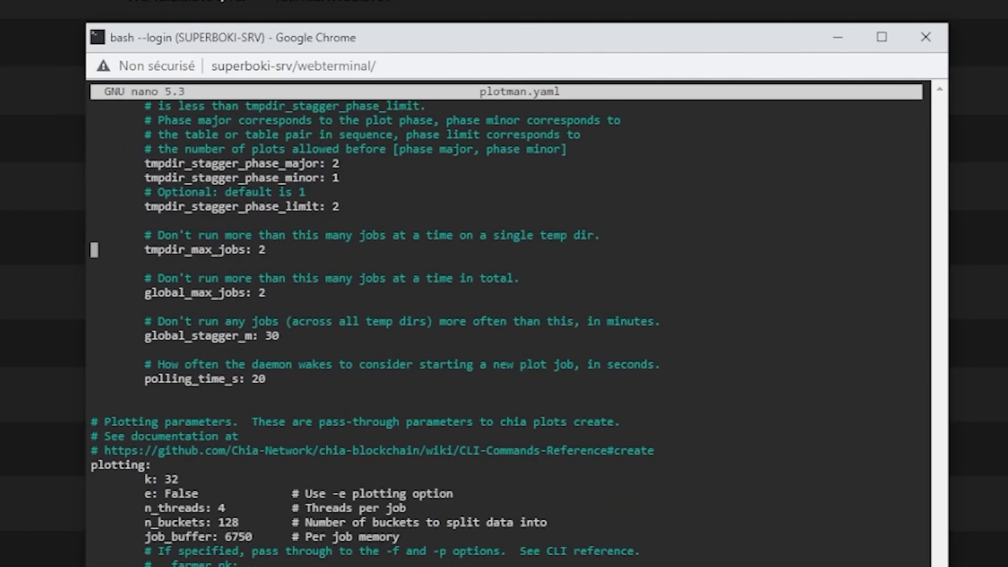
{"action": "key", "text": "Right"}
{"action": "key", "text": "Right"}
{"action": "key", "text": "Right"}
{"action": "key", "text": "Right"}
{"action": "key", "text": "Right"}
{"action": "key", "text": "Right"}
{"action": "key", "text": "Down"}
{"action": "key", "text": "Down"}
{"action": "key", "text": "Down"}
{"action": "key", "text": "Down"}
{"action": "key", "text": "Down"}
{"action": "key", "text": "Up"}
{"action": "key", "text": "Up"}
{"action": "key", "text": "Up"}
Examine the plotting parameters in plotman.yaml, including the plot size k and the threads per job.
{"action": "key", "text": "Down"}
{"action": "key", "text": "Down"}
{"action": "key", "text": "Down"}
{"action": "key", "text": "Down"}
{"action": "key", "text": "Down"}
{"action": "key", "text": "Down"}
{"action": "key", "text": "Down"}
{"action": "key", "text": "Down"}
{"action": "key", "text": "Down"}
{"action": "key", "text": "Down"}
{"action": "key", "text": "Down"}
{"action": "key", "text": "Down"}
{"action": "key", "text": "Down"}
{"action": "key", "text": "Down"}
{"action": "key", "text": "Up"}
{"action": "key", "text": "Down"}
{"action": "key", "text": "Down"}
{"action": "key", "text": "Down"}
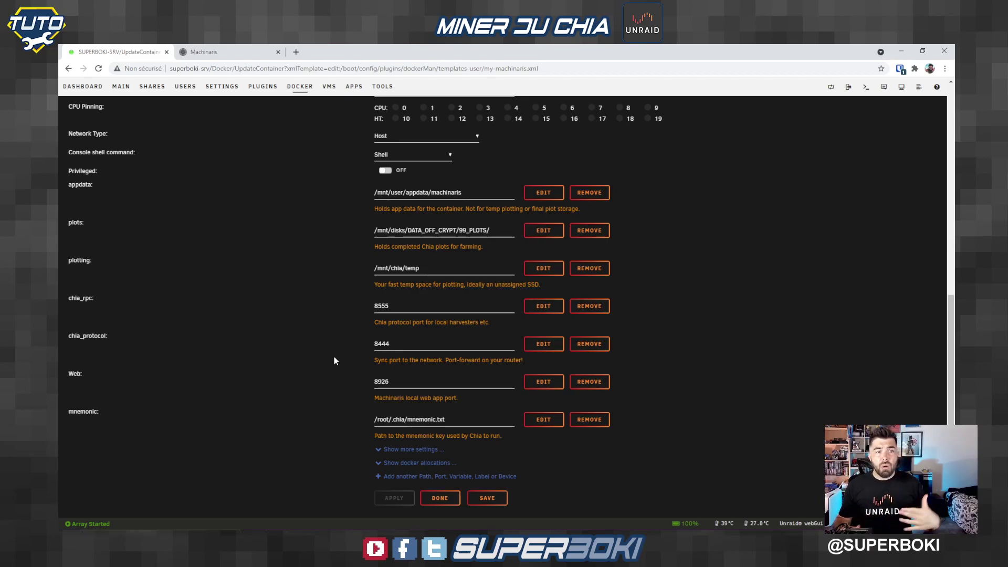
Highlight the chia_protocol port number in the Machinaris container's settings.
{"action": "double_click", "coordinate": [385, 344]}
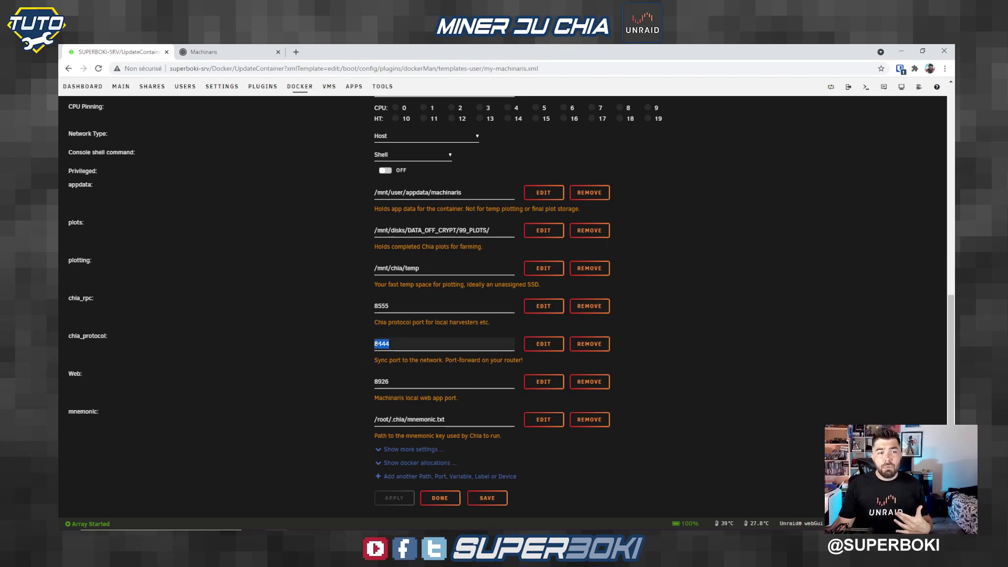